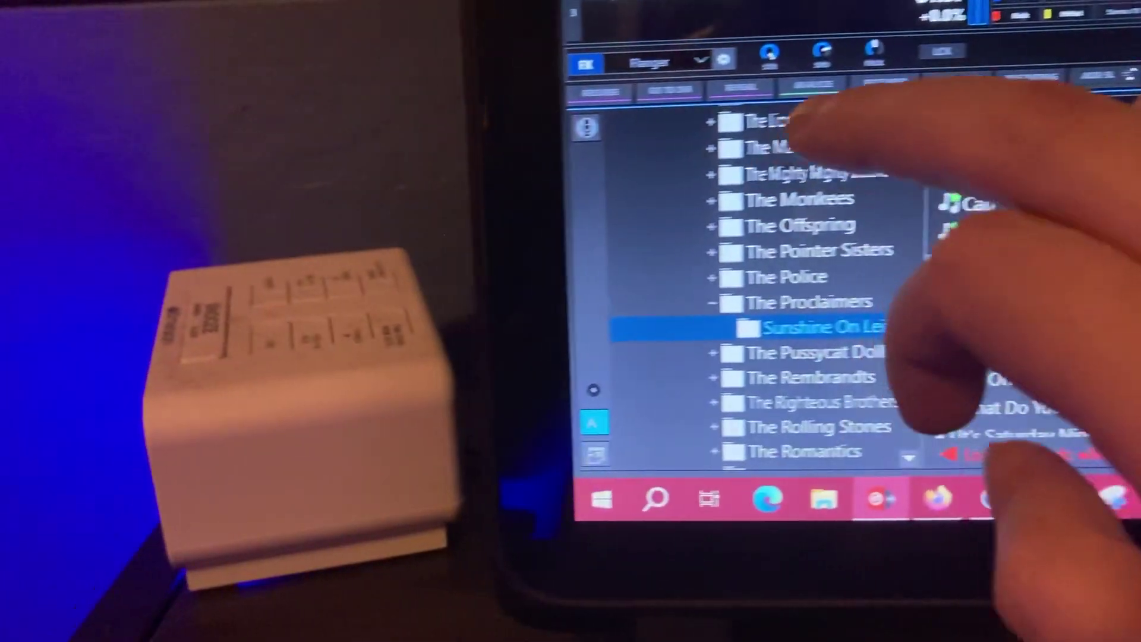
scroll(803, 312, up, 8)
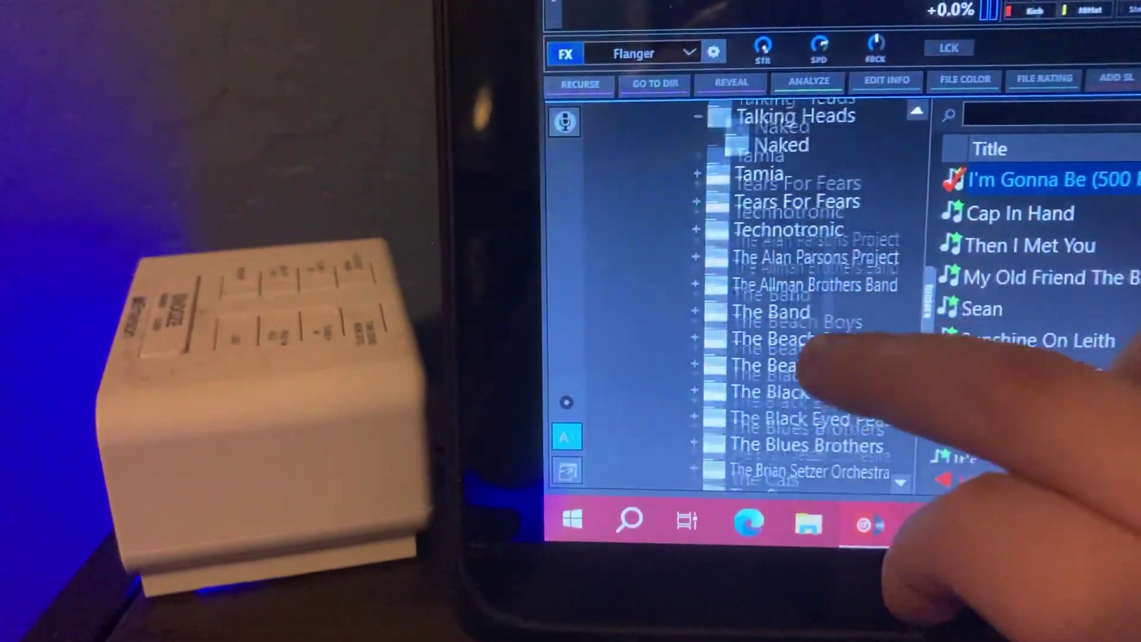
scroll(784, 312, up, 8)
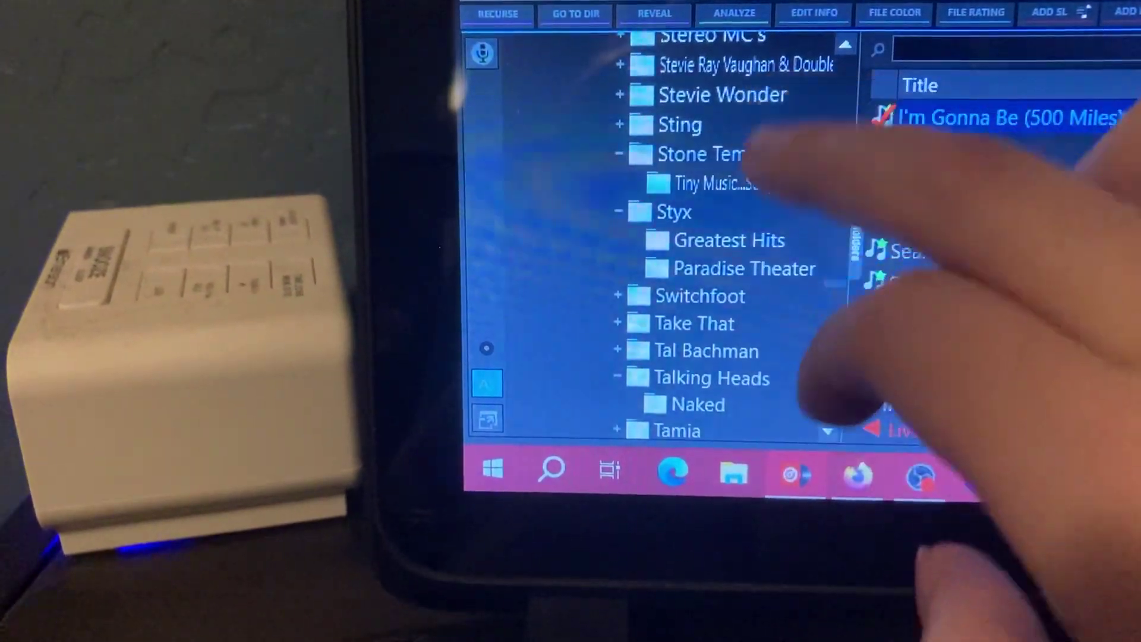
scroll(785, 268, up, 6)
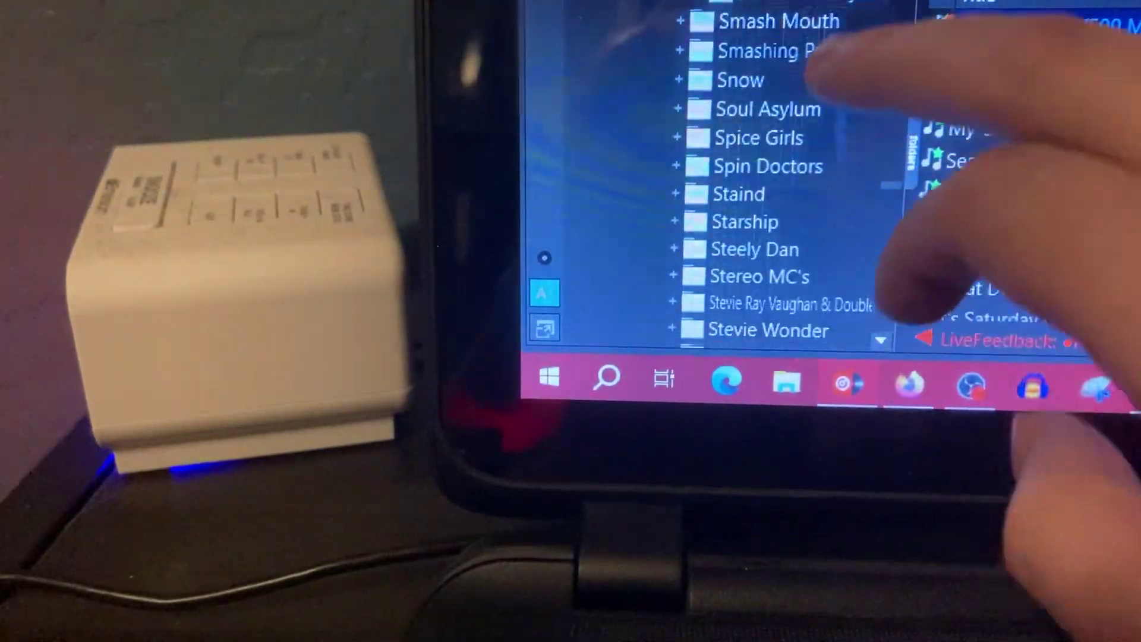
Step: Expand Spin Doctors, open the Pocket Full Of Kryptonite album, and select Two Princes
click(767, 165)
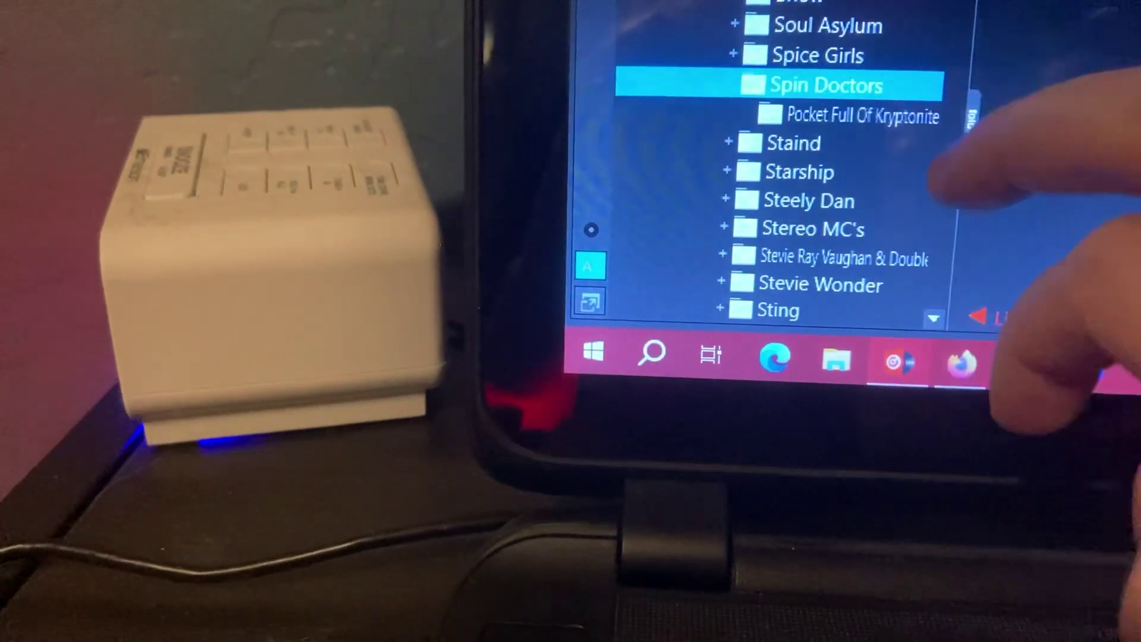
click(819, 116)
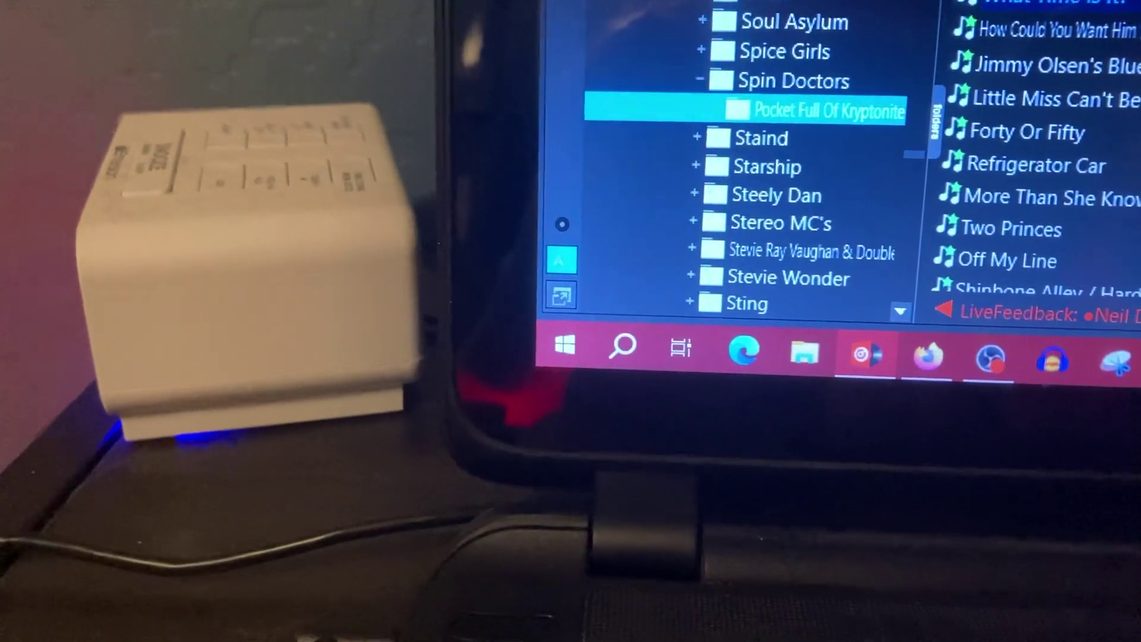
click(978, 212)
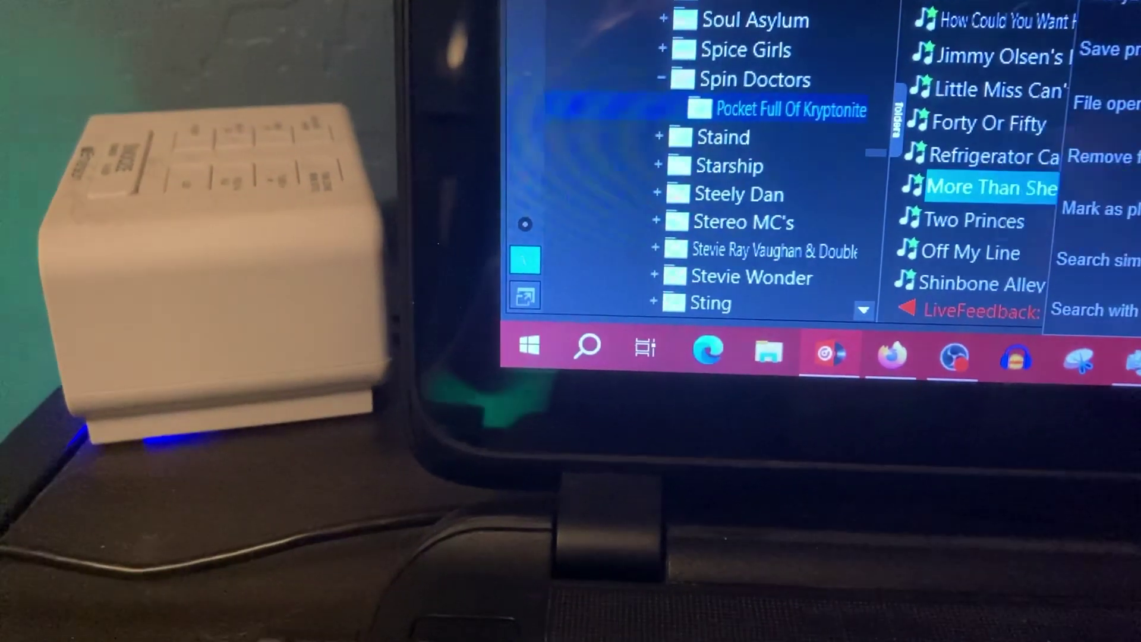
click(975, 220)
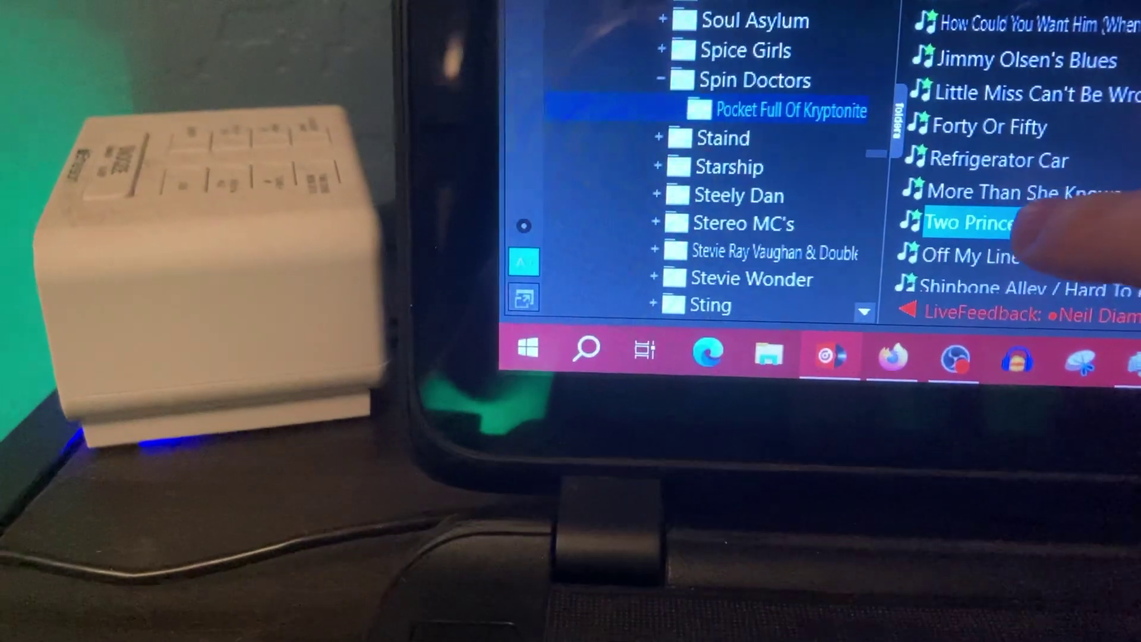
right_click(974, 224)
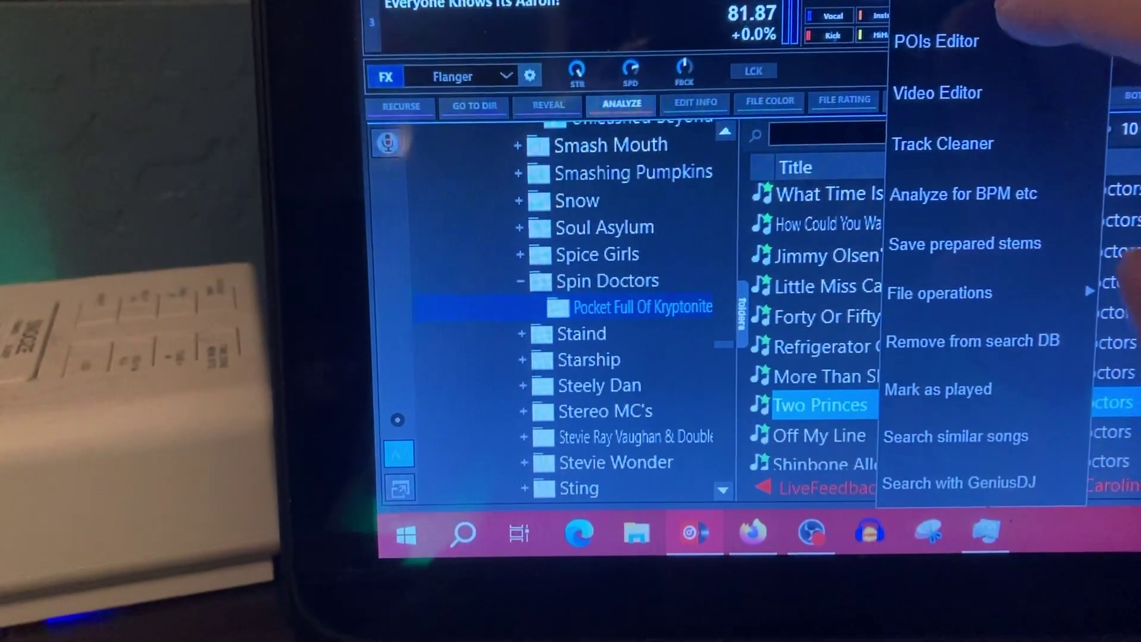
click(1025, 11)
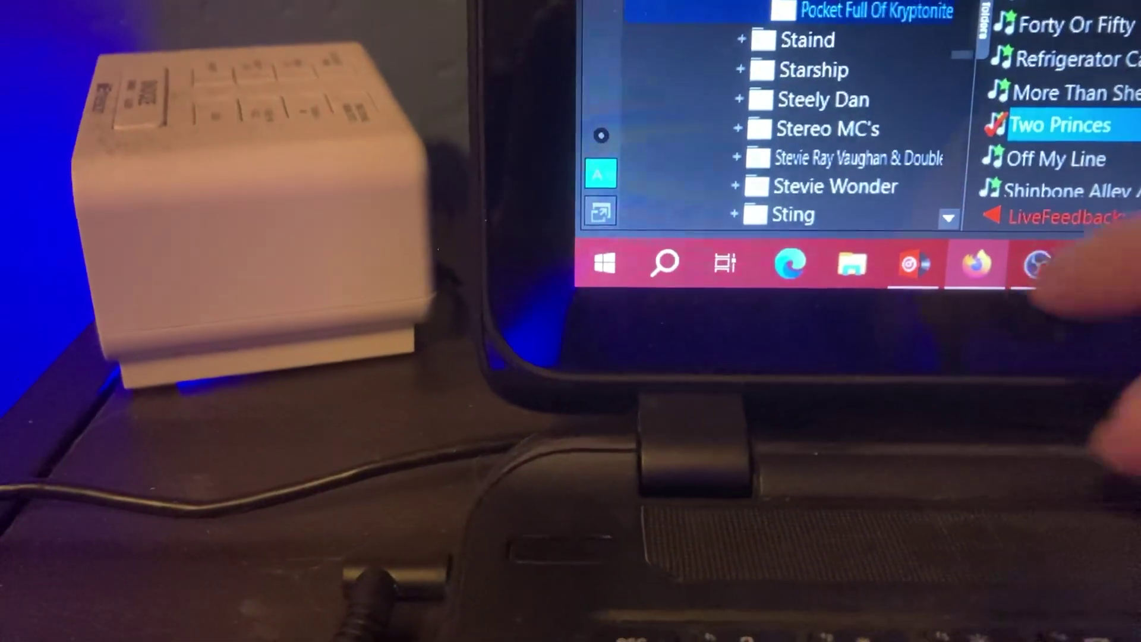
Step: Switch to the Camup.tv live stream page in Firefox
click(1039, 264)
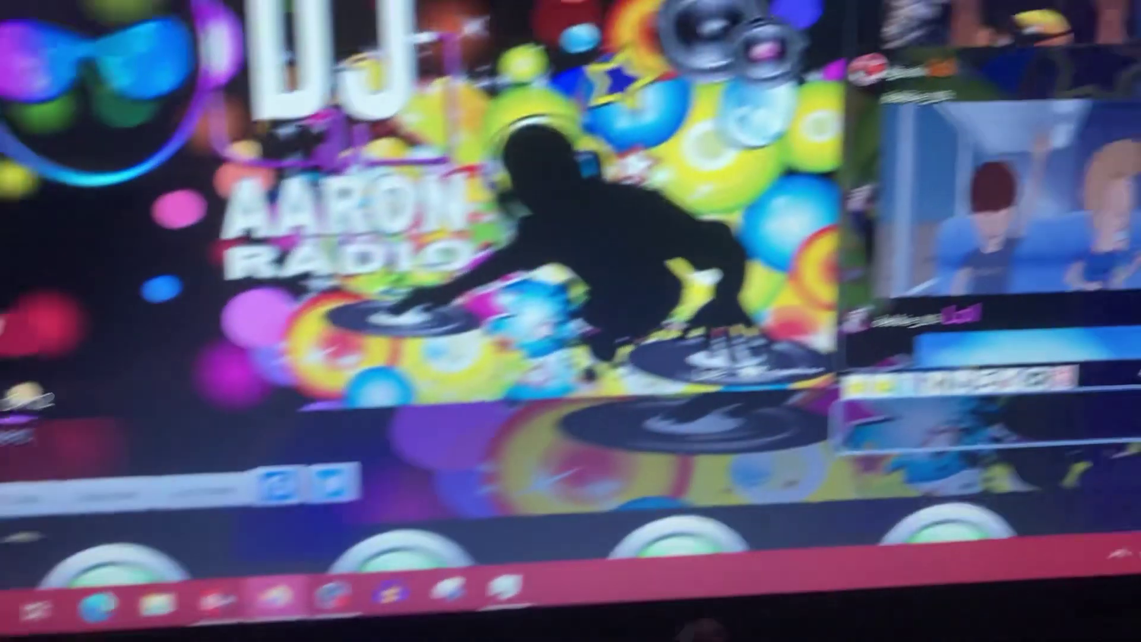